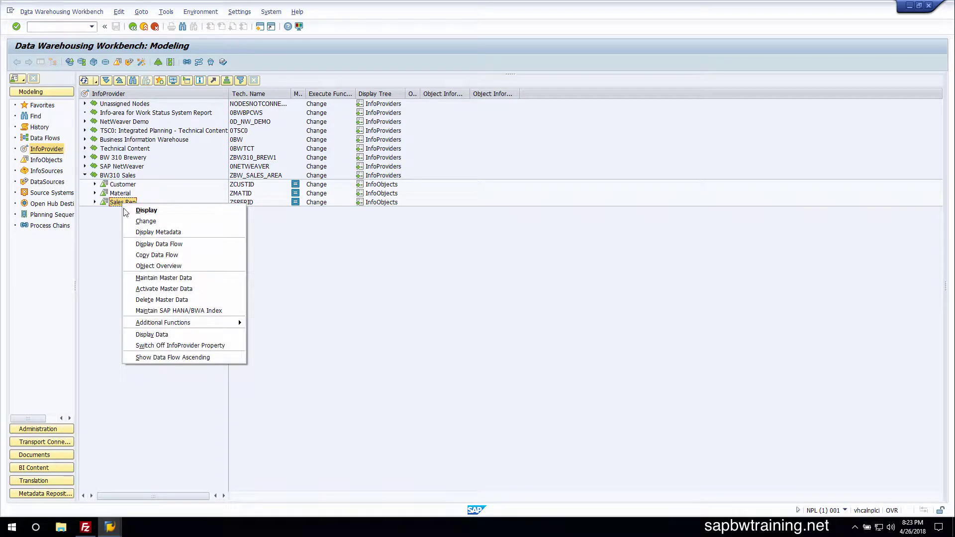
Launch Maintain Master Data for the Sales Rep InfoObject under BW310 Sales
click(151, 277)
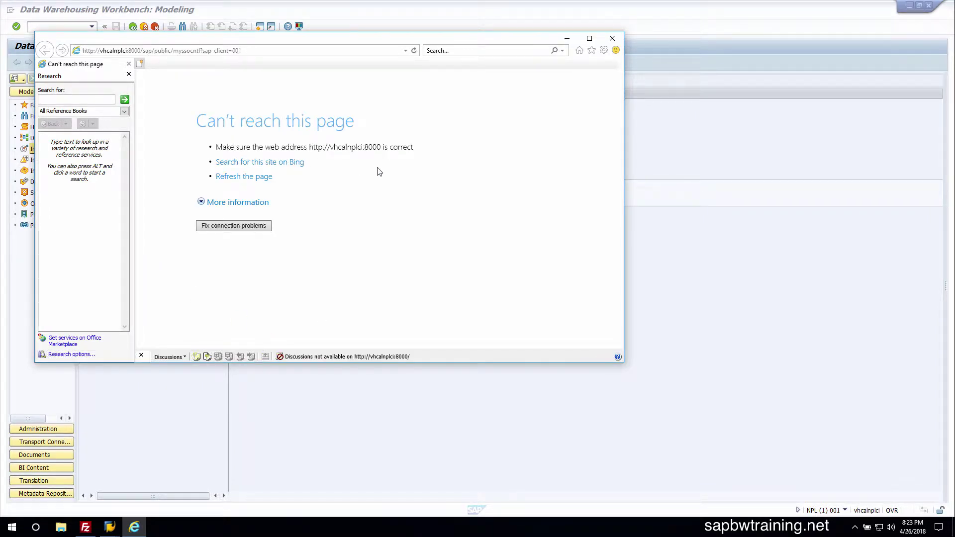
Retry the logon address with IP 174.138.122.2 in place of the host name, then close the browser
double_click(112, 51)
text(174.)
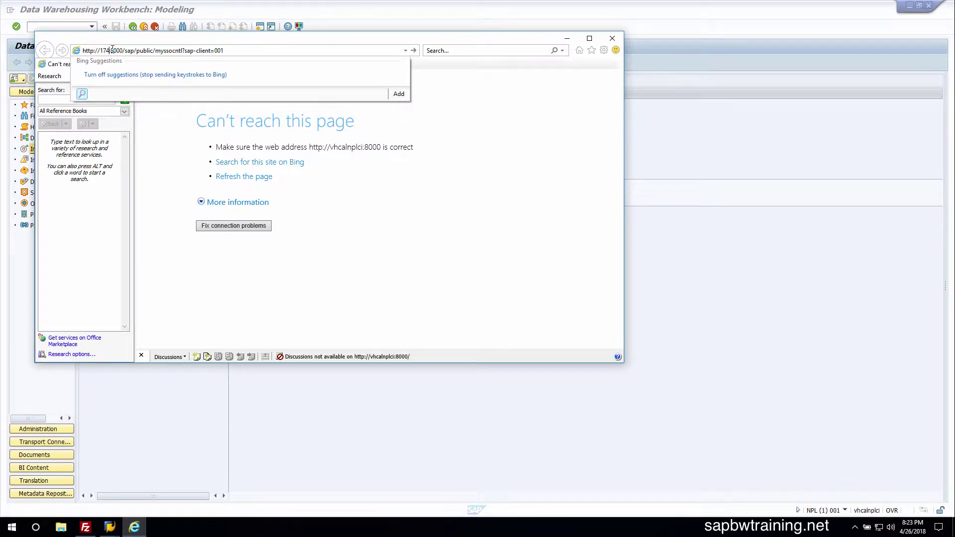
text(1)
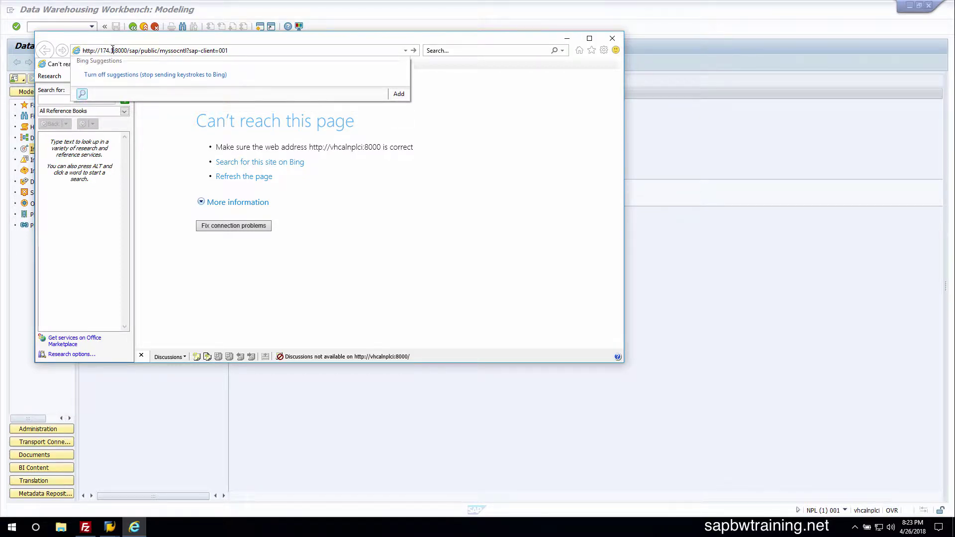
text(38.12)
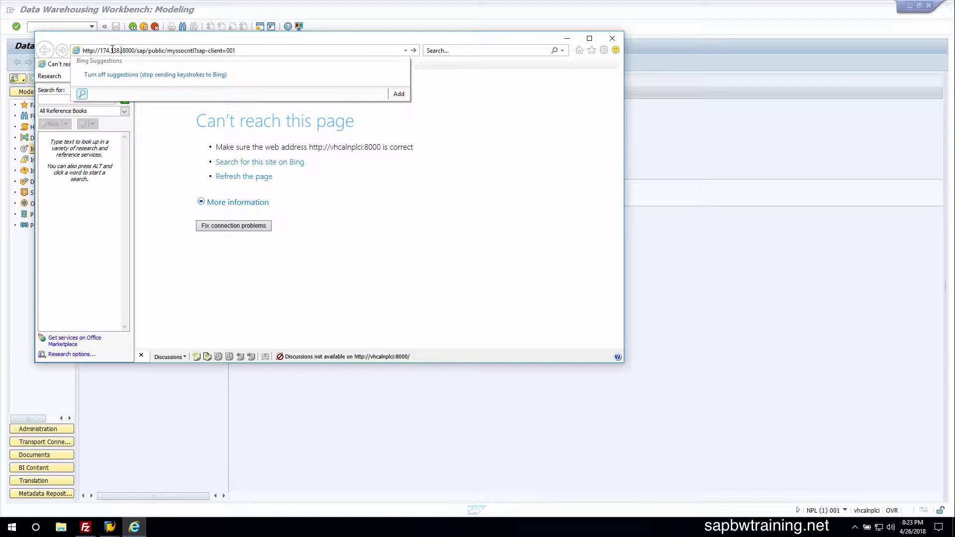
text(2.2)
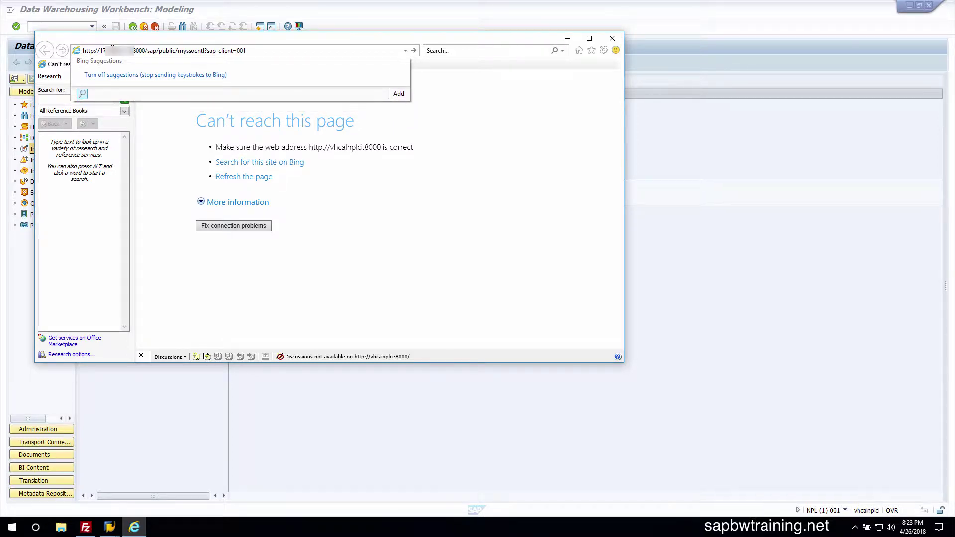
key(Return)
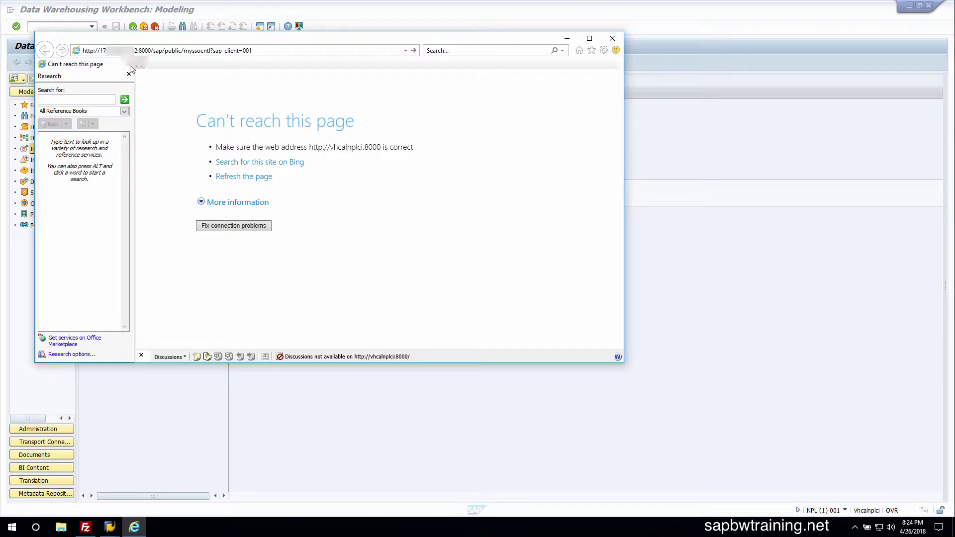
click(130, 68)
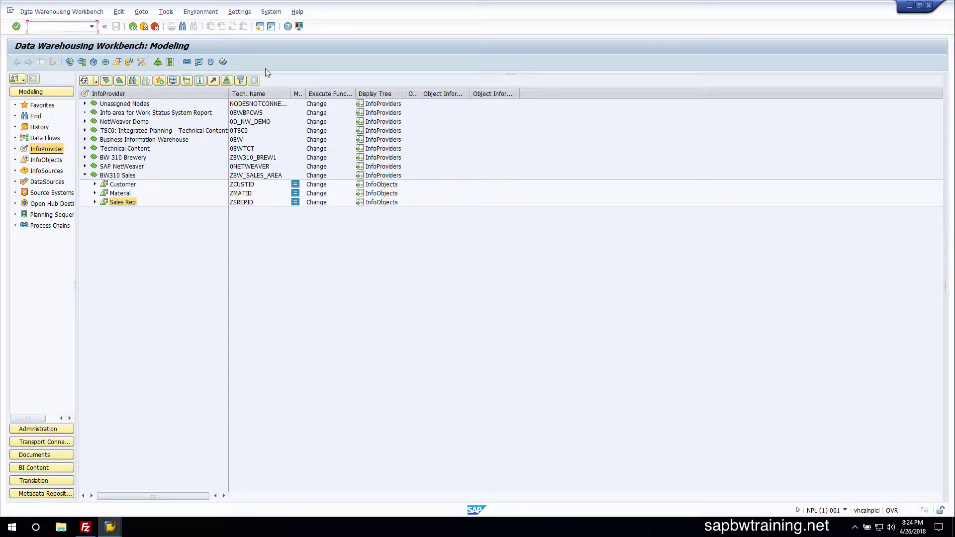
Minimize the SAP workbench and launch File Explorer from the Start menu
click(911, 6)
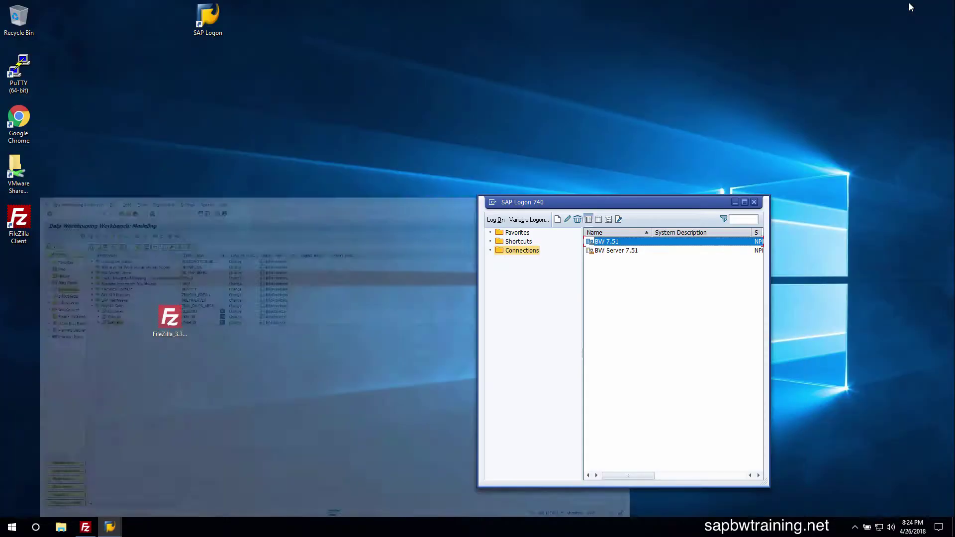
click(12, 529)
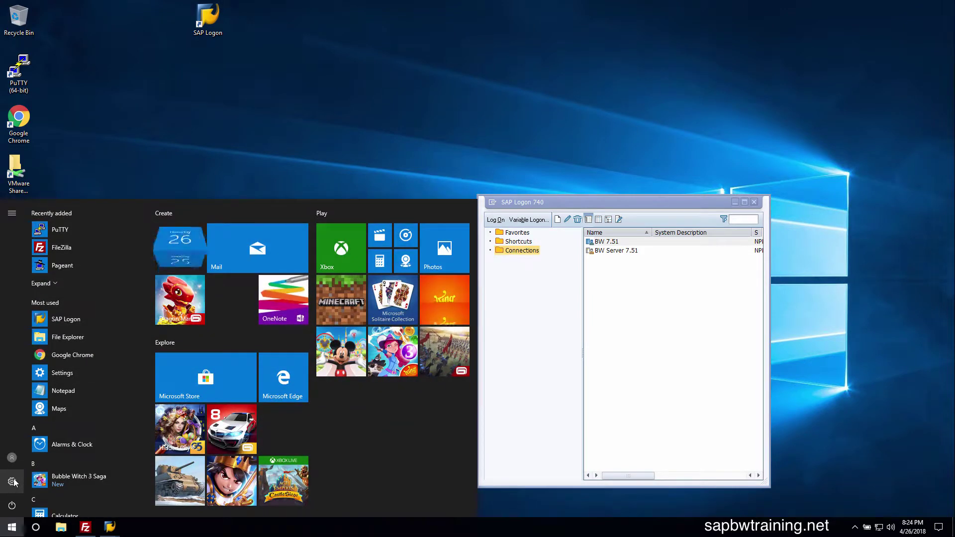
click(62, 337)
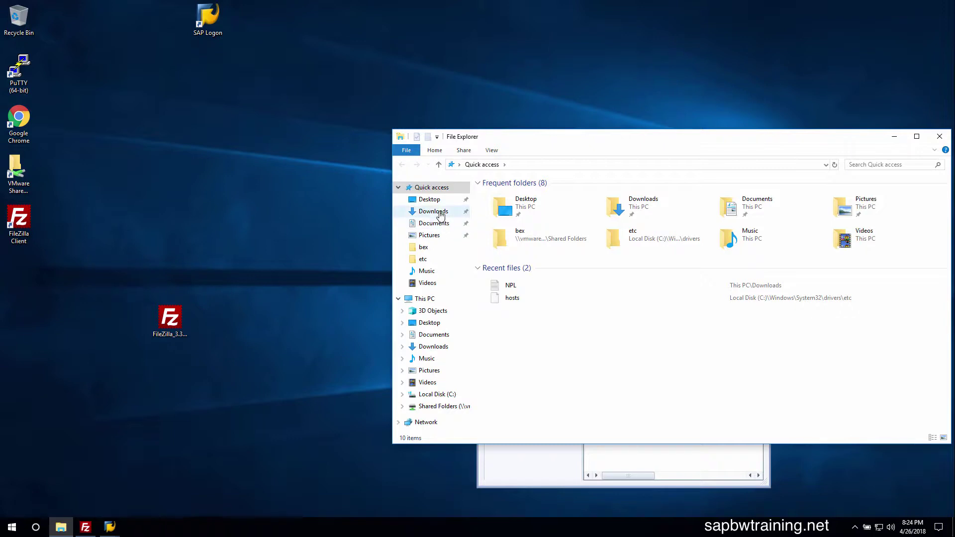
Browse from Local Disk (C:) through Windows\System32\drivers into the etc folder
click(425, 395)
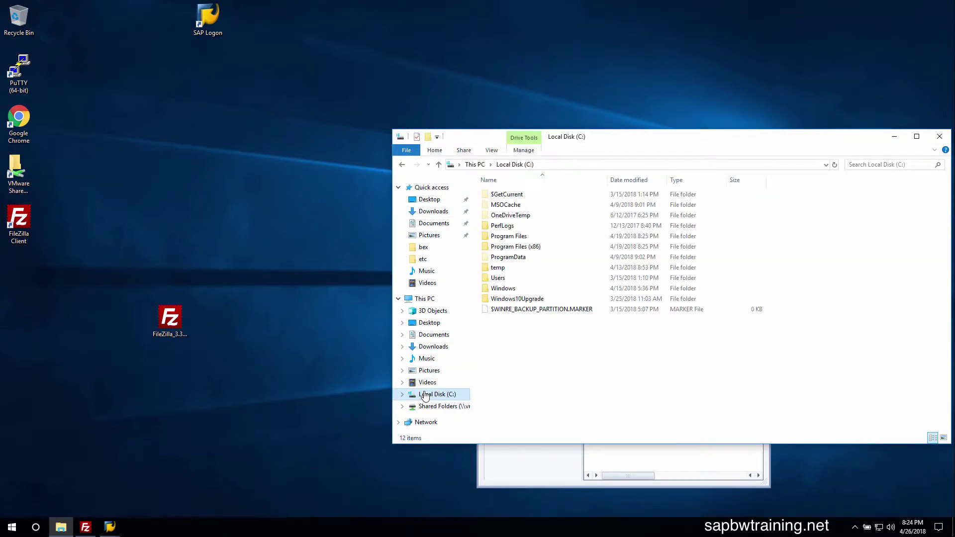
click(505, 290)
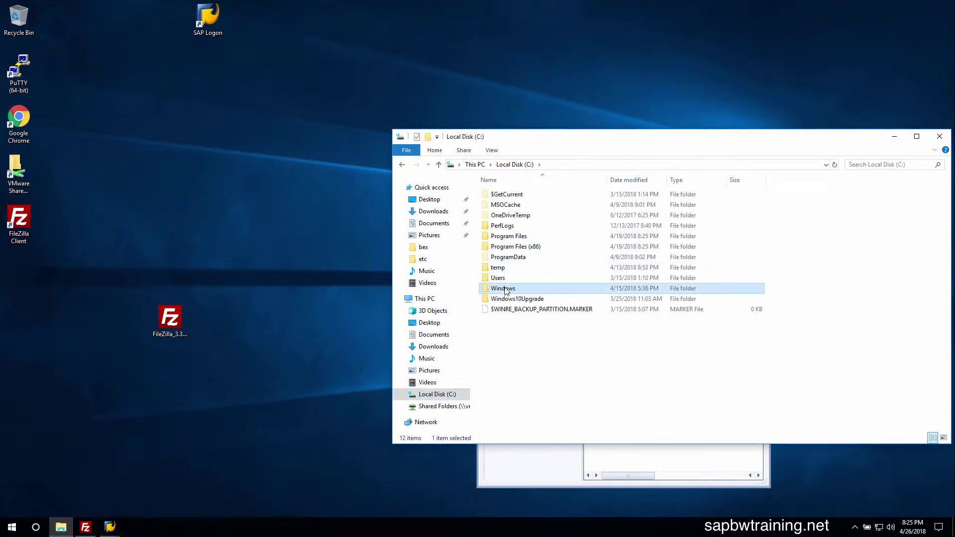
double_click(508, 292)
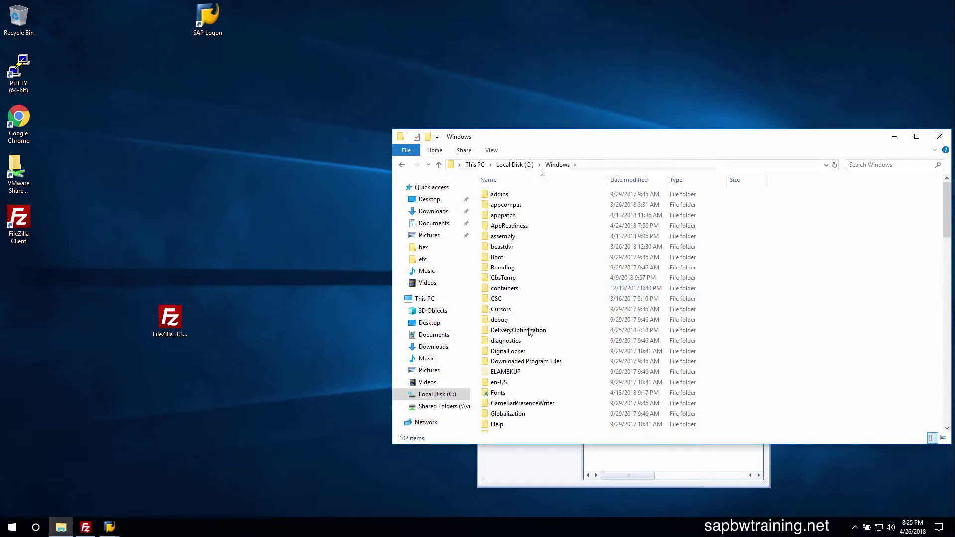
scroll(528, 333, down, 5)
scroll(527, 338, down, 10)
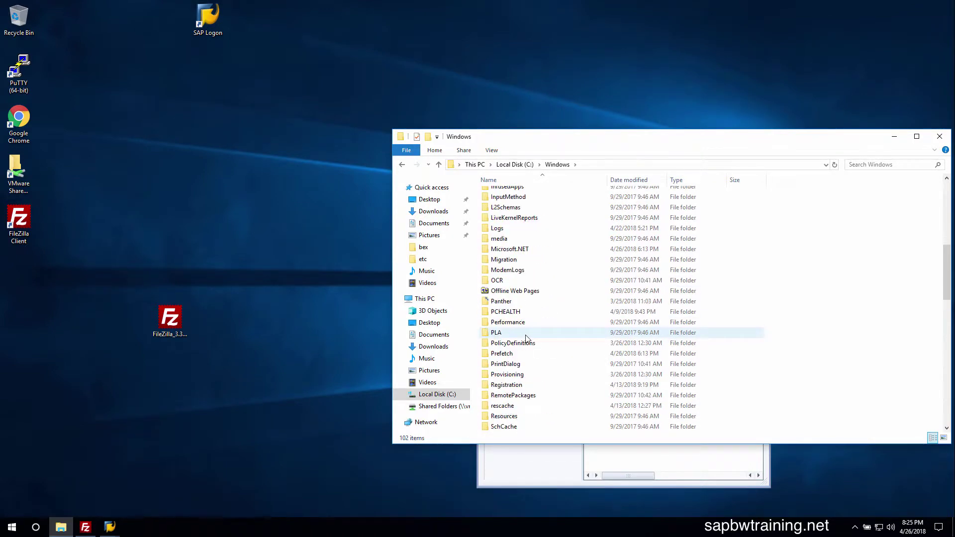
double_click(505, 375)
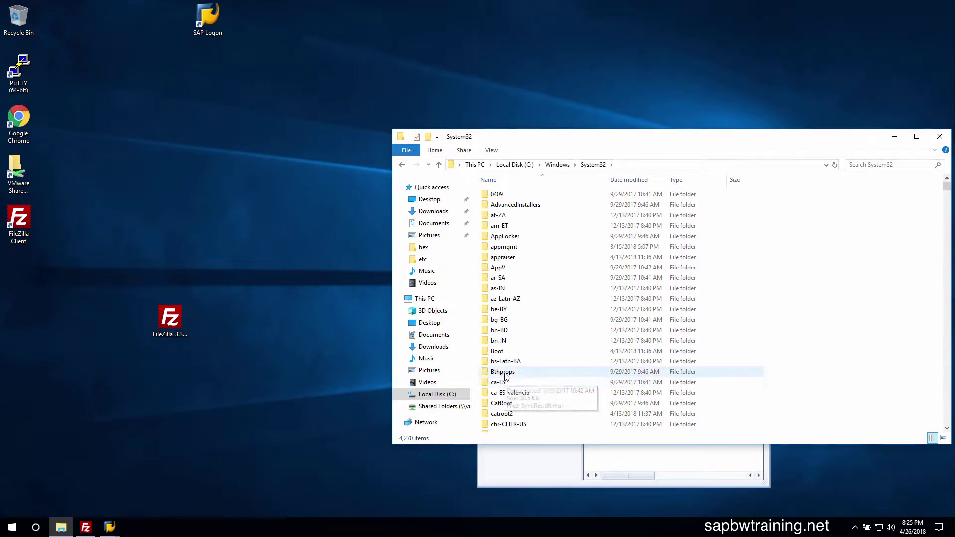
scroll(507, 374, down, 1)
scroll(507, 374, down, 4)
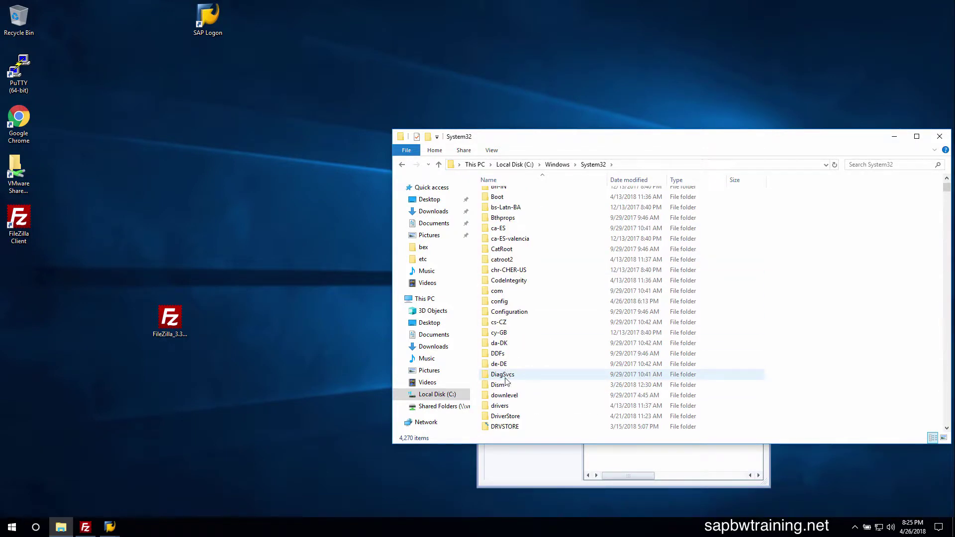
double_click(504, 407)
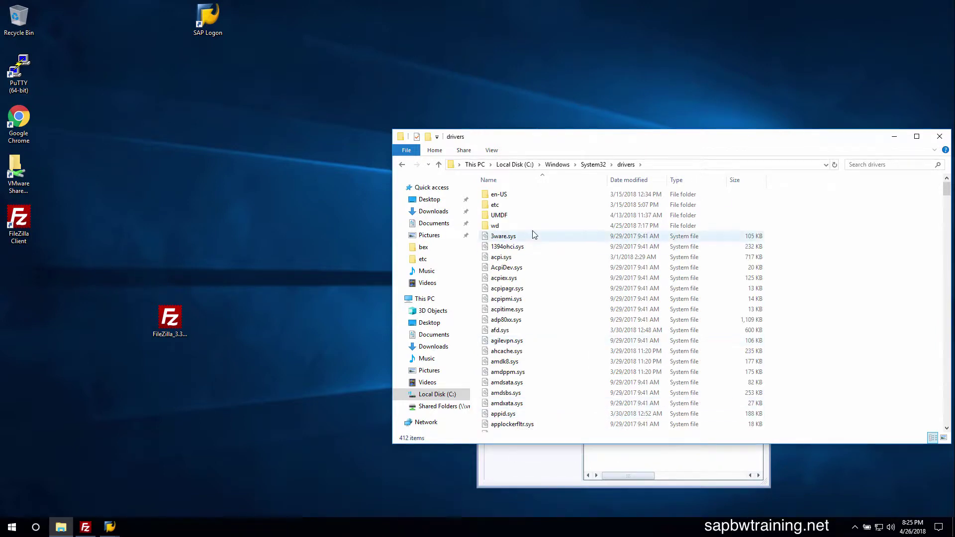
double_click(515, 205)
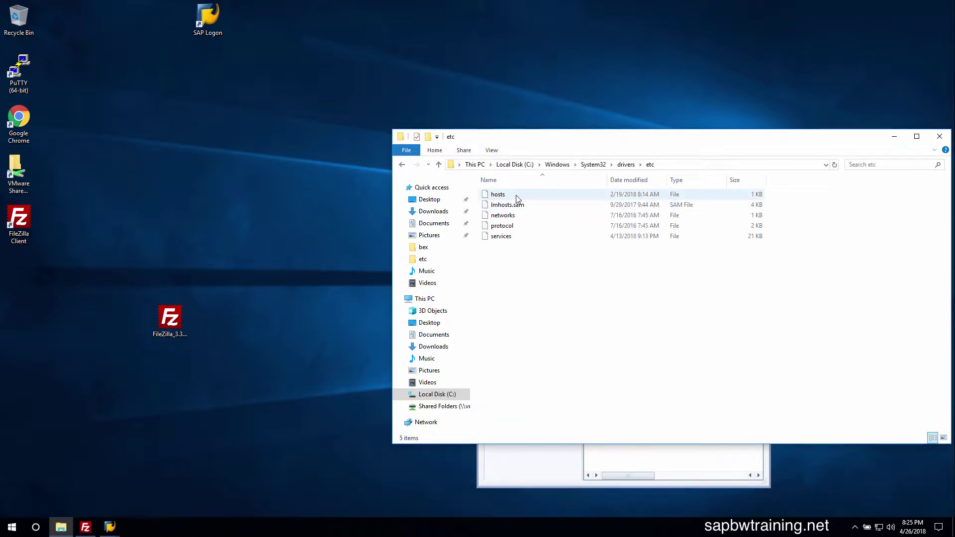
Bring up the Open with chooser for the hosts file and pick Notepad
click(504, 197)
right_click(502, 199)
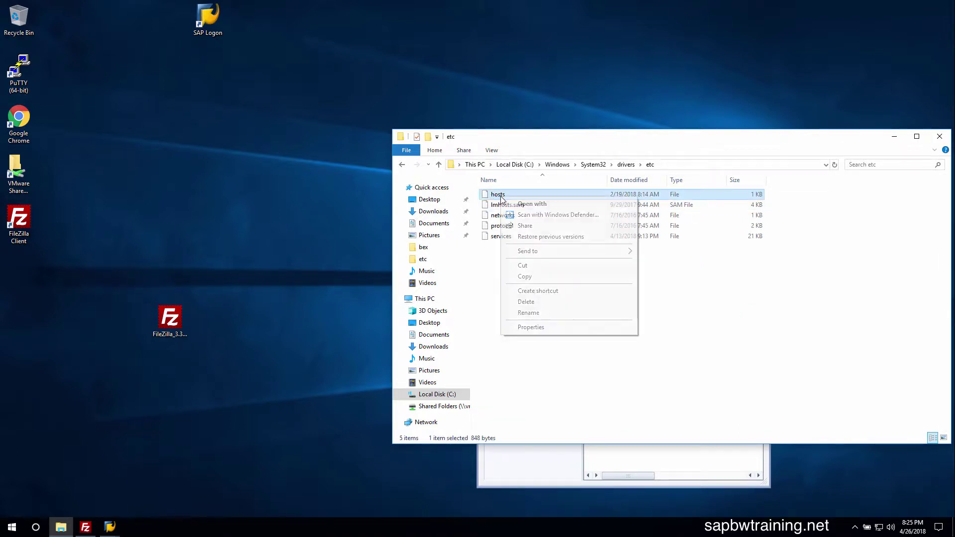
click(512, 205)
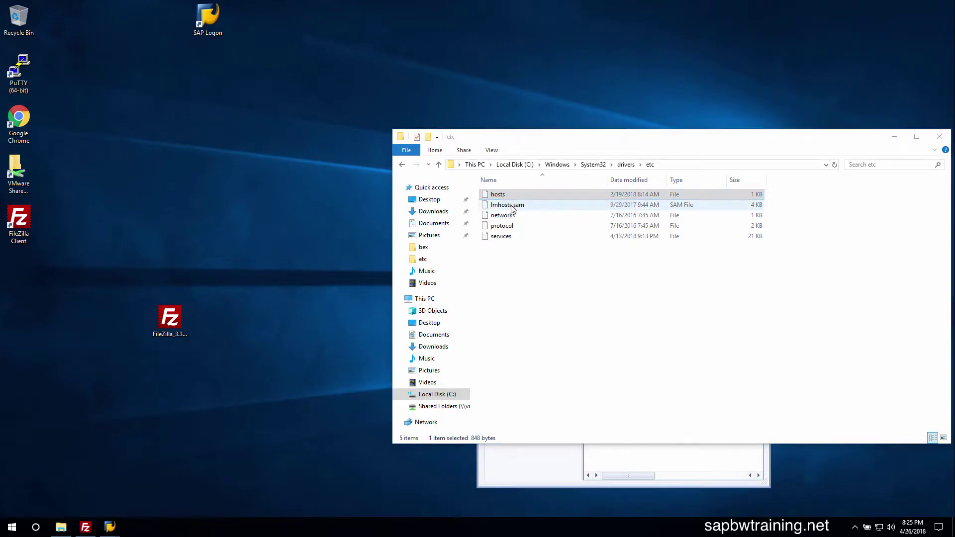
click(431, 278)
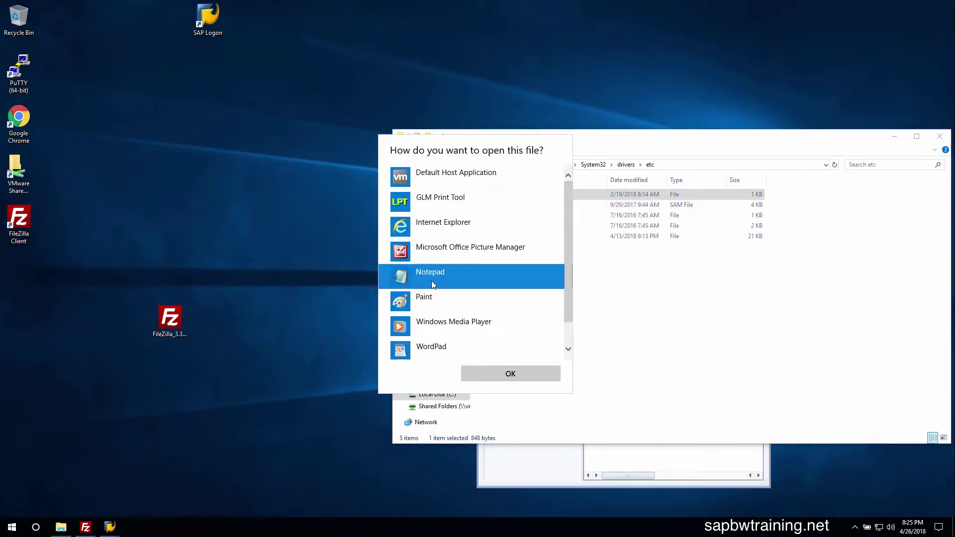
Confirm Notepad as the program for opening the hosts file
click(506, 373)
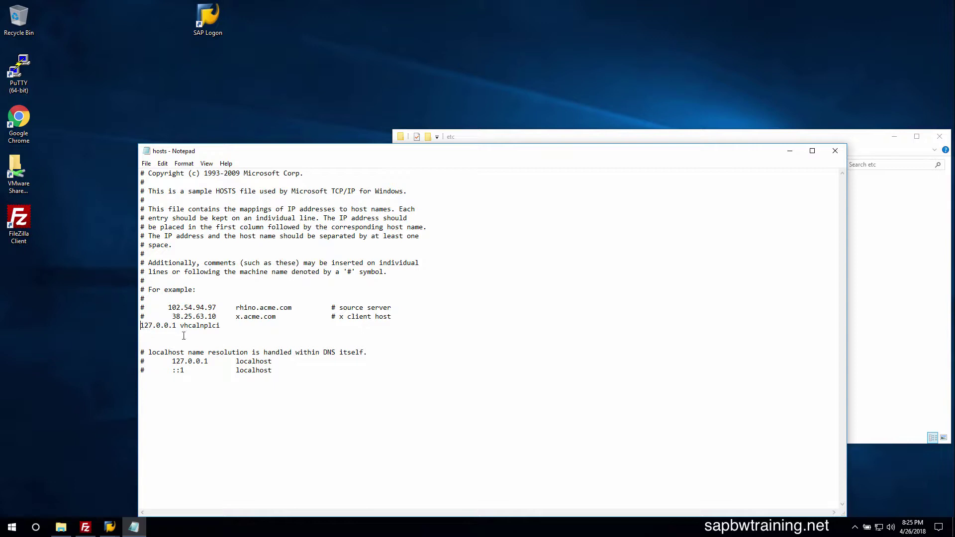
Comment out the 127.0.0.1 entry and add a line mapping the server IP to vhcalnplci.dummy.nodomain
text(#)
key(Return)
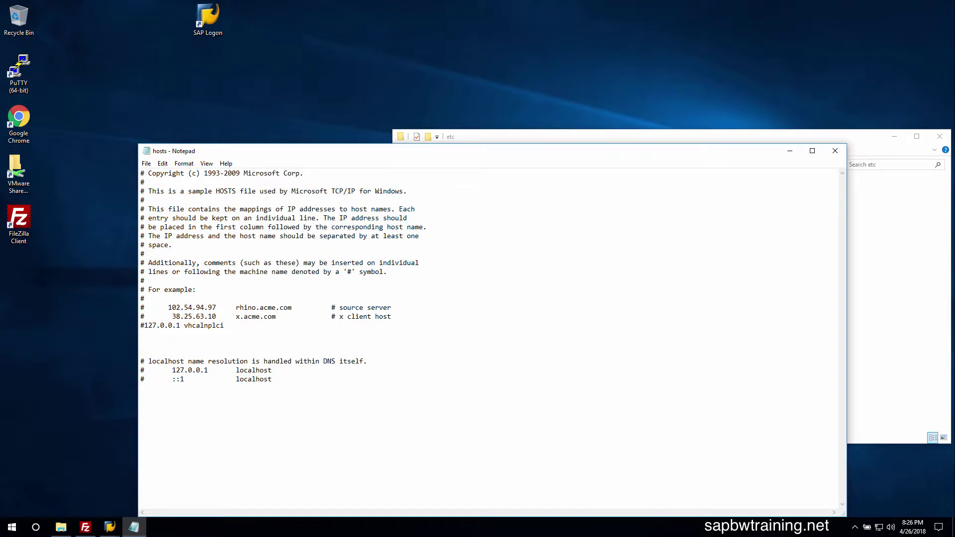
text(1)
text(74)
text(.1)
text(72)
text(.)
text(142)
text( vhca)
text(lnplci)
key(BackSpace)
key(BackSpace)
key(BackSpace)
key(BackSpace)
text(plc)
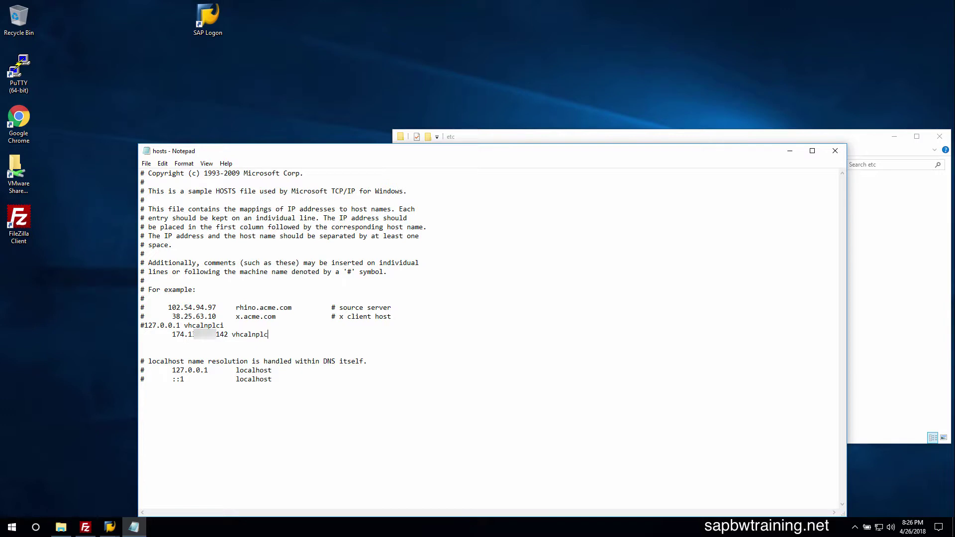
text(i vhcno)
key(BackSpace)
key(BackSpace)
text(alnplci.dummy.nodomain)
Save the hosts file, close Notepad and the etc folder, and return to the Workbench
click(147, 163)
click(162, 197)
double_click(147, 151)
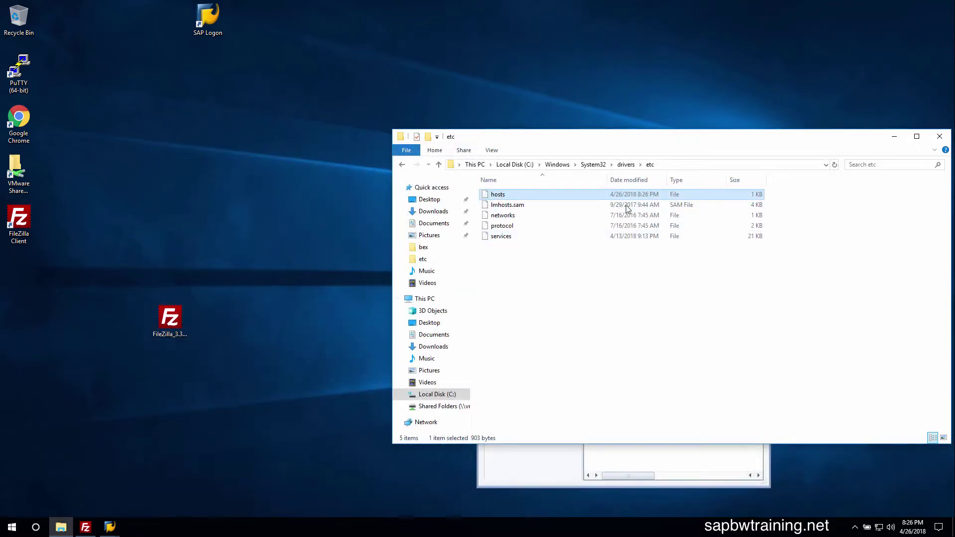
click(941, 137)
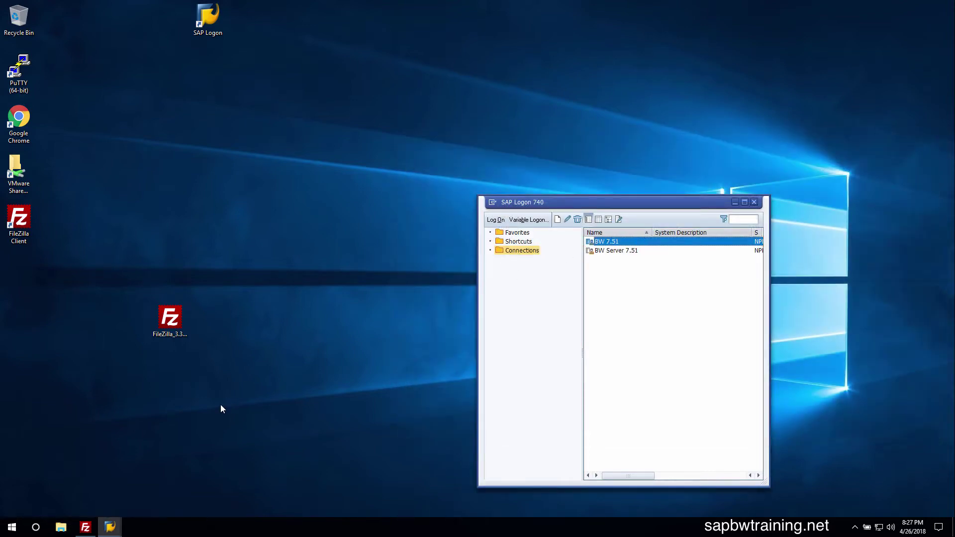
click(109, 528)
click(120, 504)
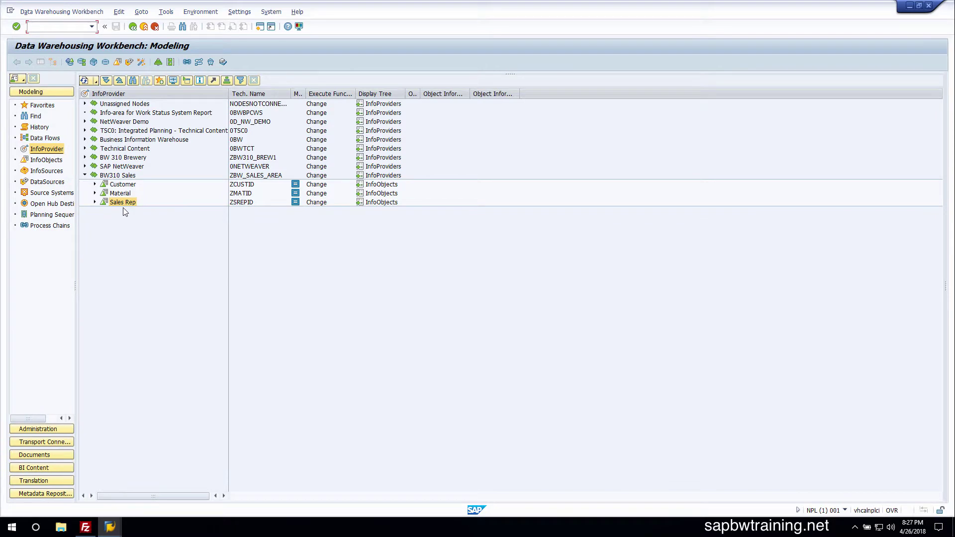
Run Maintain Master Data on the Sales Rep InfoObject again
right_click(116, 203)
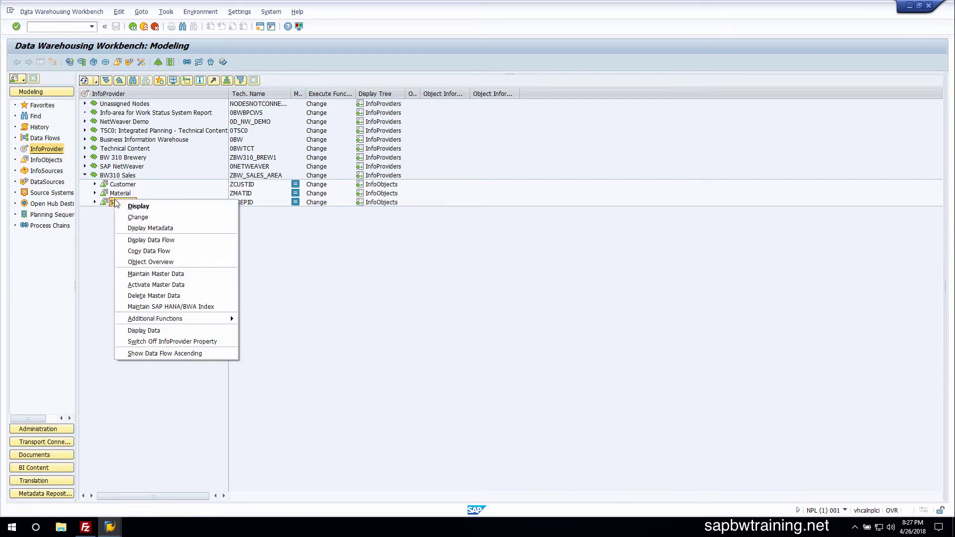
click(135, 276)
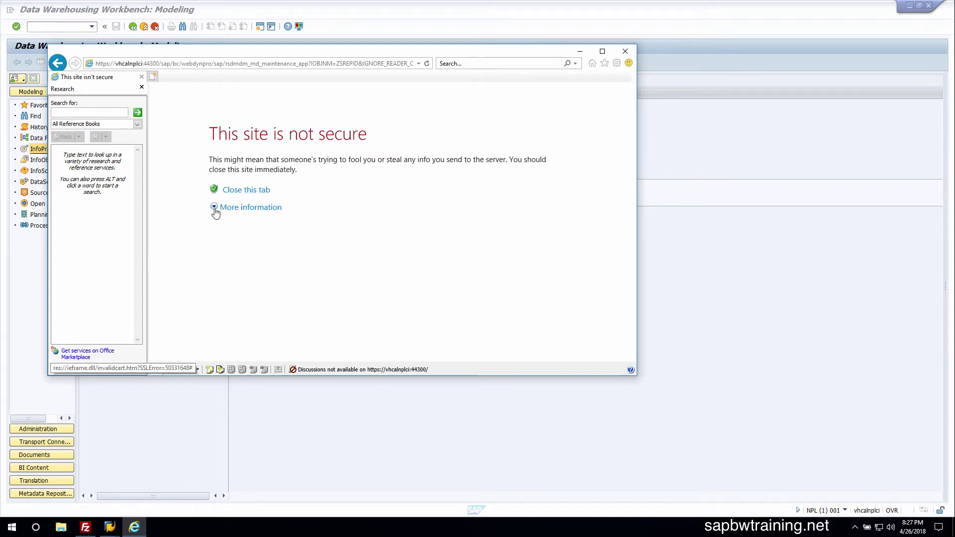
Bypass the certificate warning by choosing to go on to the webpage
click(216, 211)
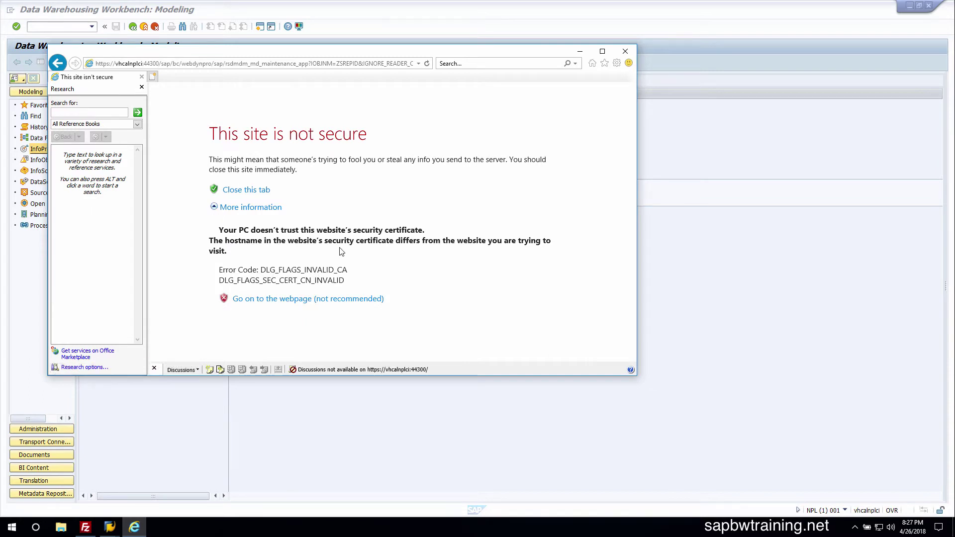
click(277, 301)
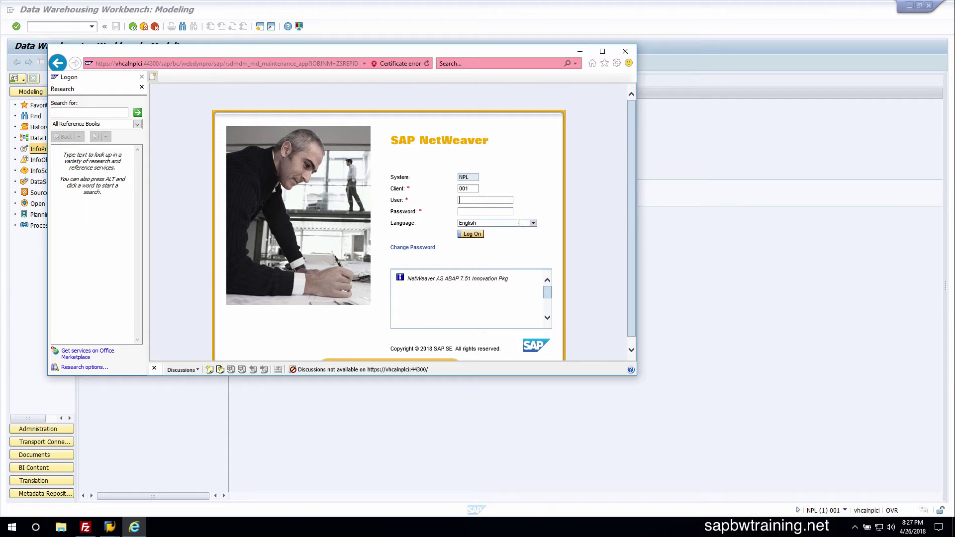
Log on to SAP NetWeaver with the developer user name and password
text(bwdeveloper)
key(Tab)
text(*********)
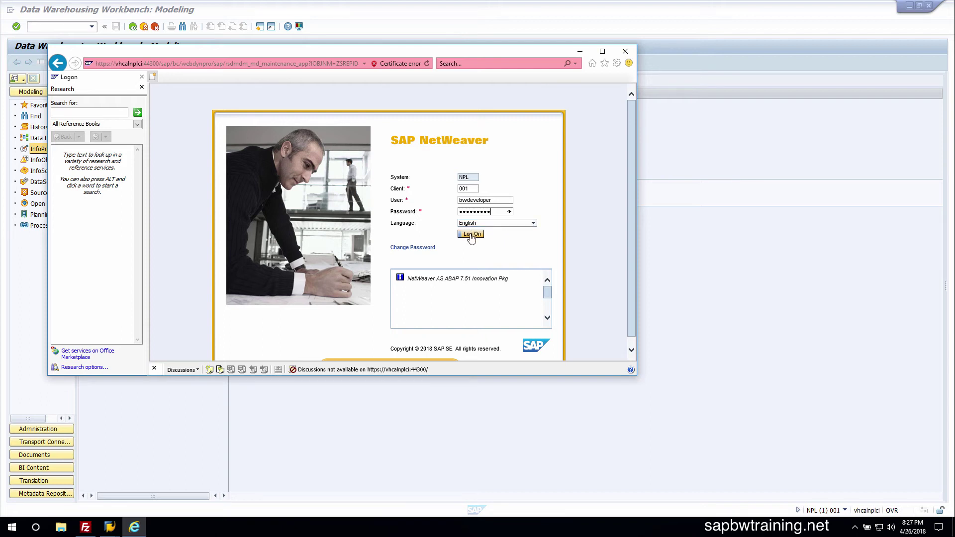
click(471, 235)
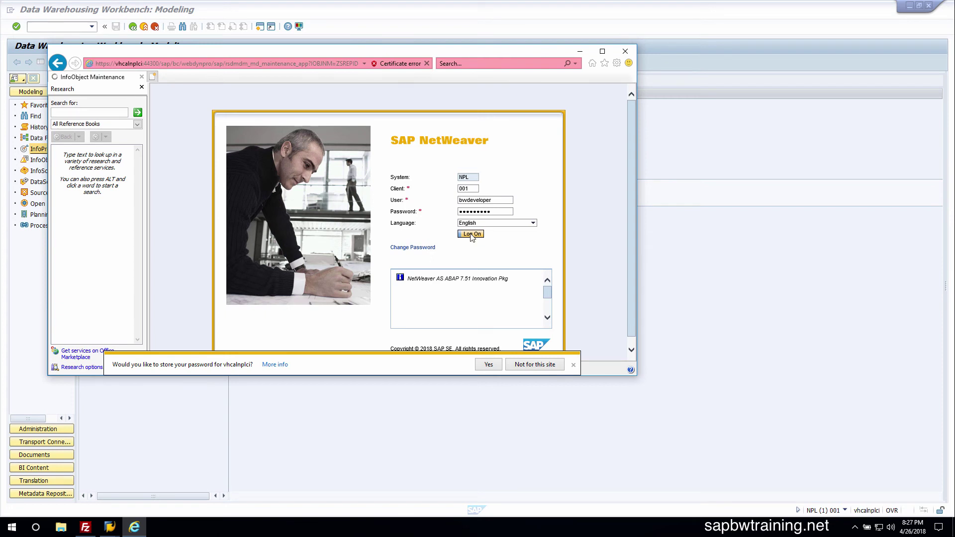